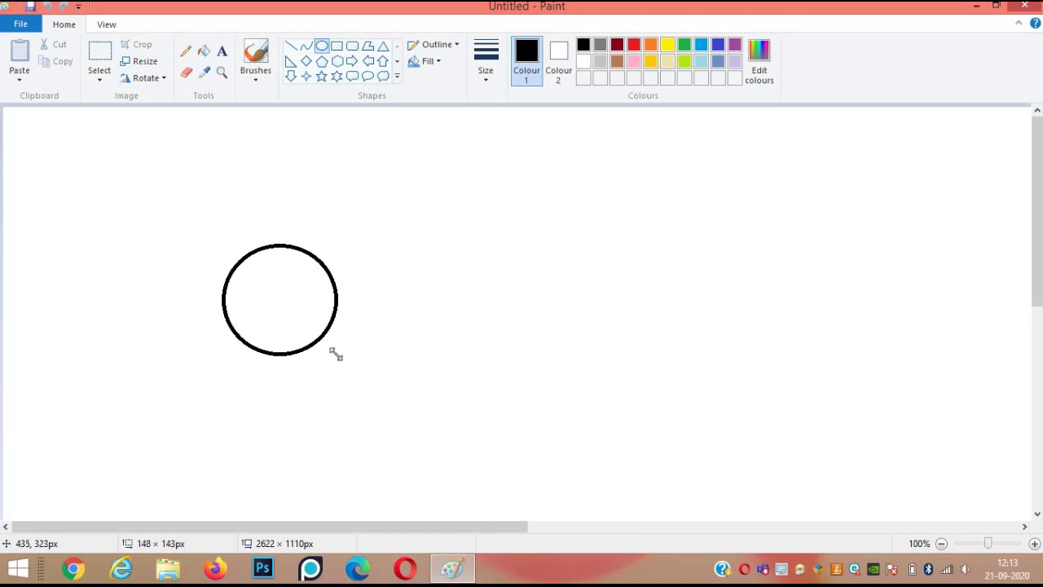
Draw two more circles in a row beside the first one, moving each so that it touches its neighbour
{"action": "left_click", "coordinate": [365, 330]}
{"action": "left_click_drag", "start_coordinate": [371, 248], "coordinate": [477, 355]}
{"action": "left_click_drag", "start_coordinate": [414, 298], "coordinate": [391, 299]}
{"action": "left_click", "coordinate": [492, 275]}
{"action": "left_click_drag", "start_coordinate": [484, 257], "coordinate": [594, 366]}
{"action": "left_click_drag", "start_coordinate": [527, 302], "coordinate": [488, 285]}
{"action": "left_click", "coordinate": [627, 278]}
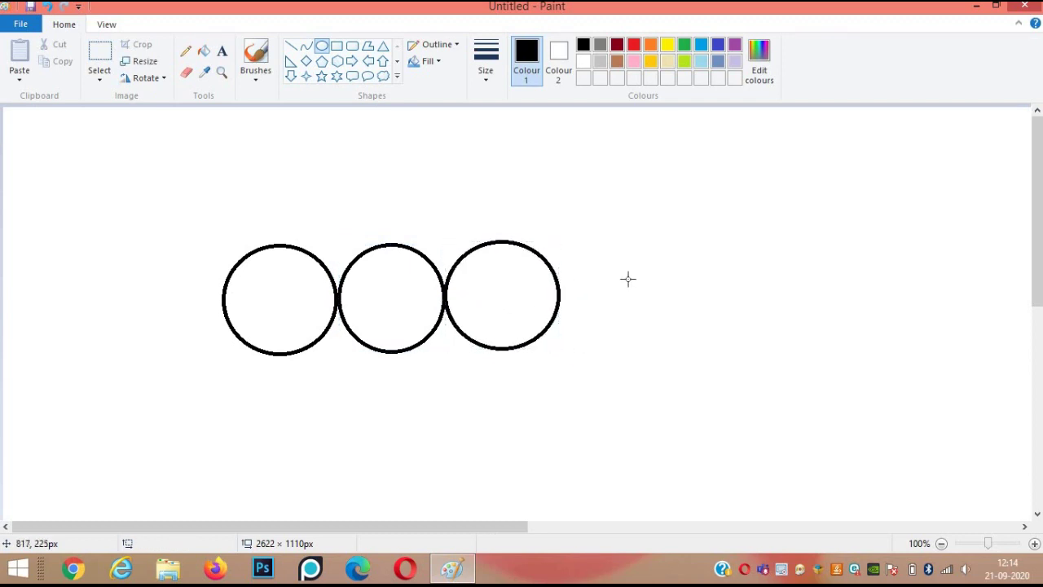
Draw a fourth circle of about 134 × 130 px and move it against the third circle
{"action": "left_click_drag", "start_coordinate": [603, 254], "coordinate": [705, 352]}
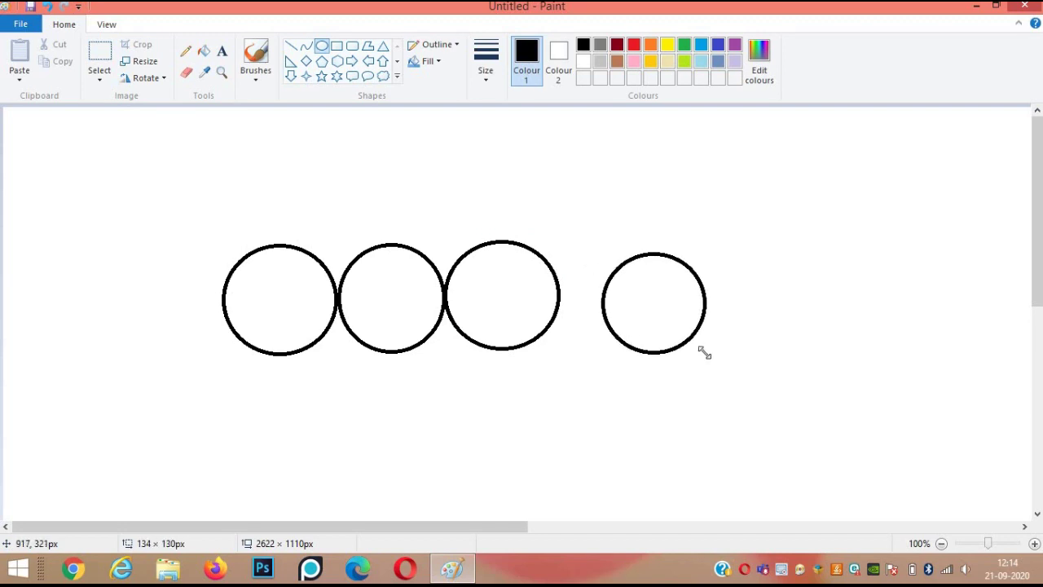
{"action": "left_click_drag", "start_coordinate": [634, 297], "coordinate": [595, 284]}
{"action": "left_click", "coordinate": [719, 266]}
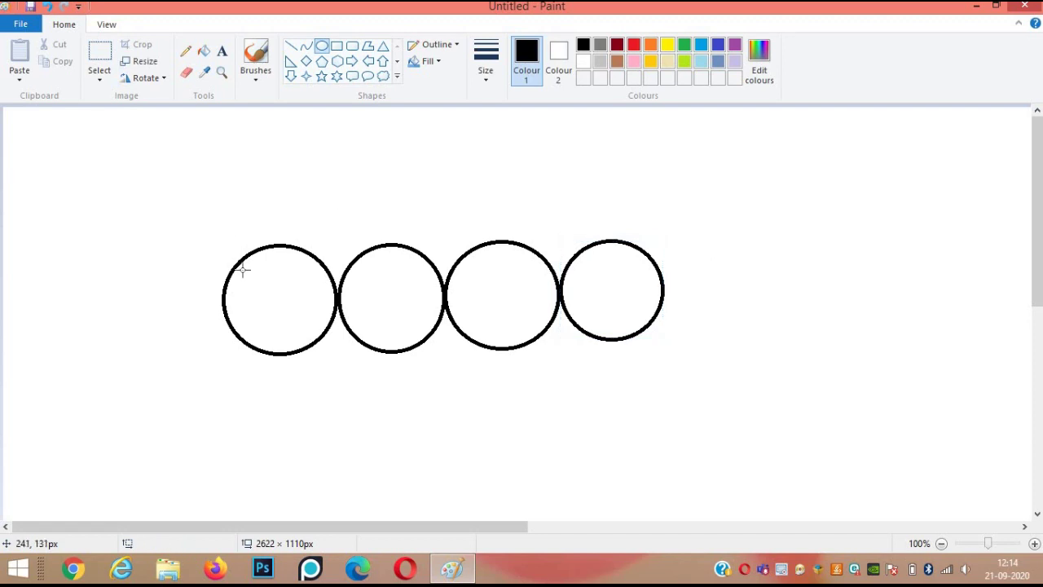
Draw an eye of about 41 × 42 px in the first circle, with a curved pupil on its right side filled black
{"action": "left_click_drag", "start_coordinate": [251, 278], "coordinate": [283, 306]}
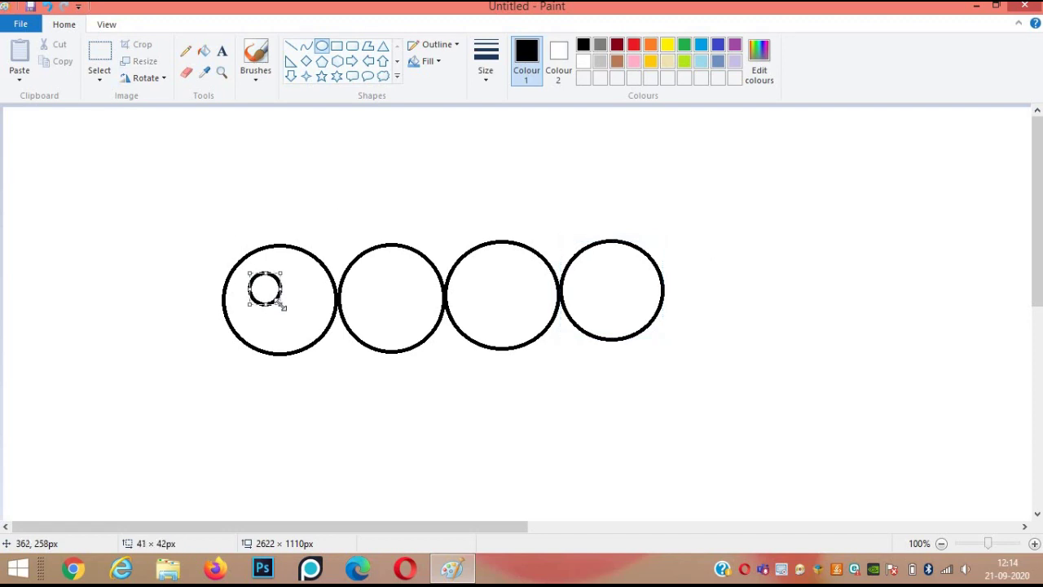
{"action": "left_click", "coordinate": [303, 282]}
{"action": "left_click", "coordinate": [306, 45]}
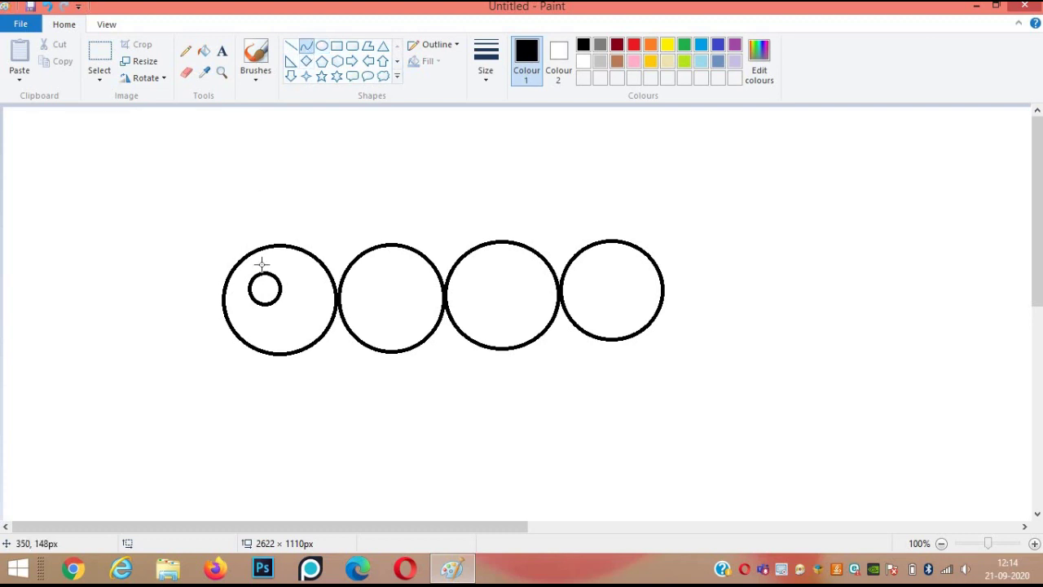
{"action": "mouse_move", "coordinate": [267, 272]}
{"action": "left_mouse_down"}
{"action": "mouse_move", "coordinate": [267, 304]}
{"action": "mouse_move", "coordinate": [260, 291]}
{"action": "left_mouse_up"}
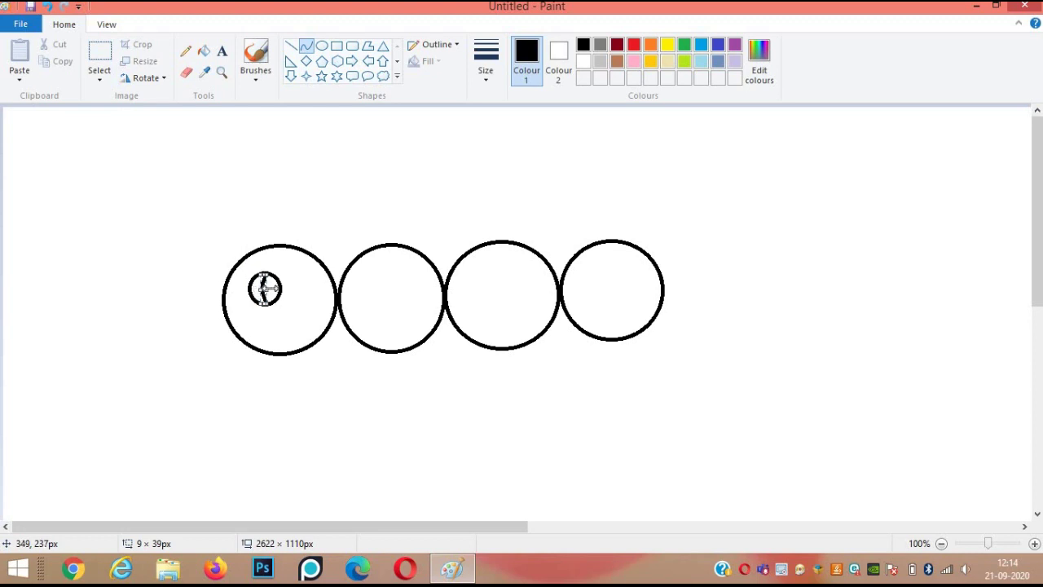
{"action": "left_click_drag", "start_coordinate": [286, 275], "coordinate": [270, 281]}
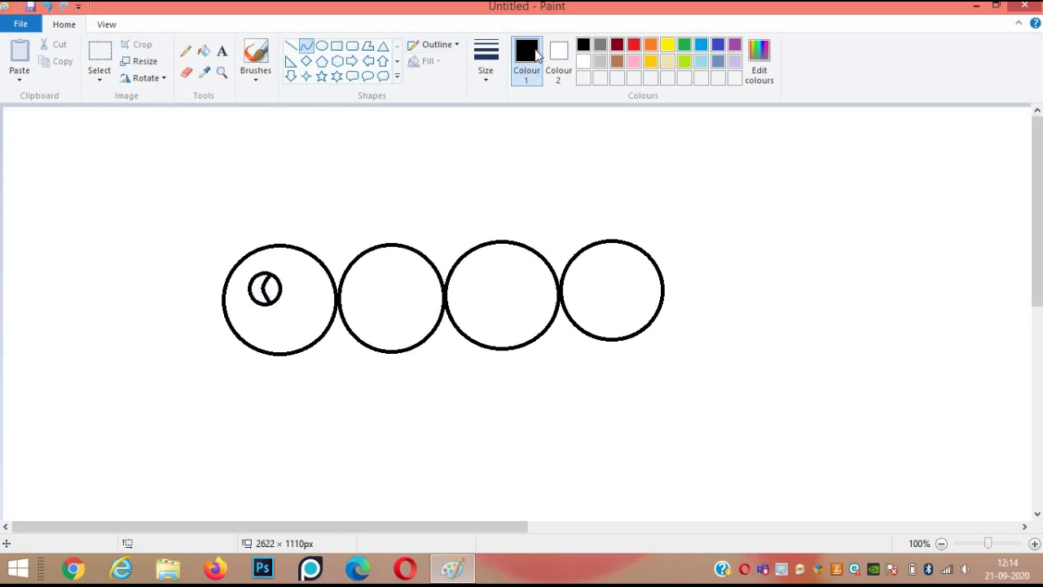
{"action": "left_click", "coordinate": [204, 50]}
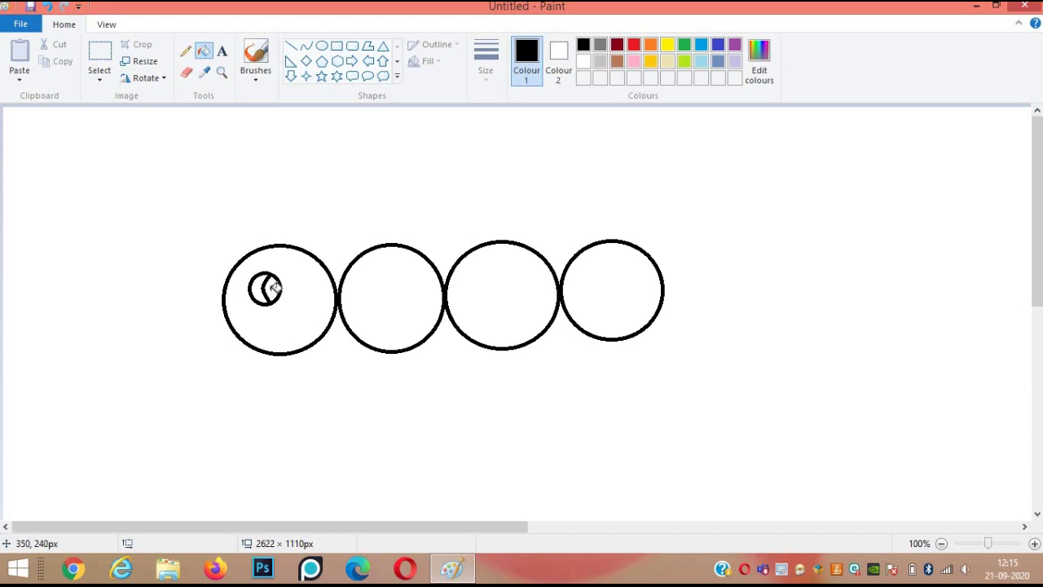
{"action": "left_click", "coordinate": [276, 287]}
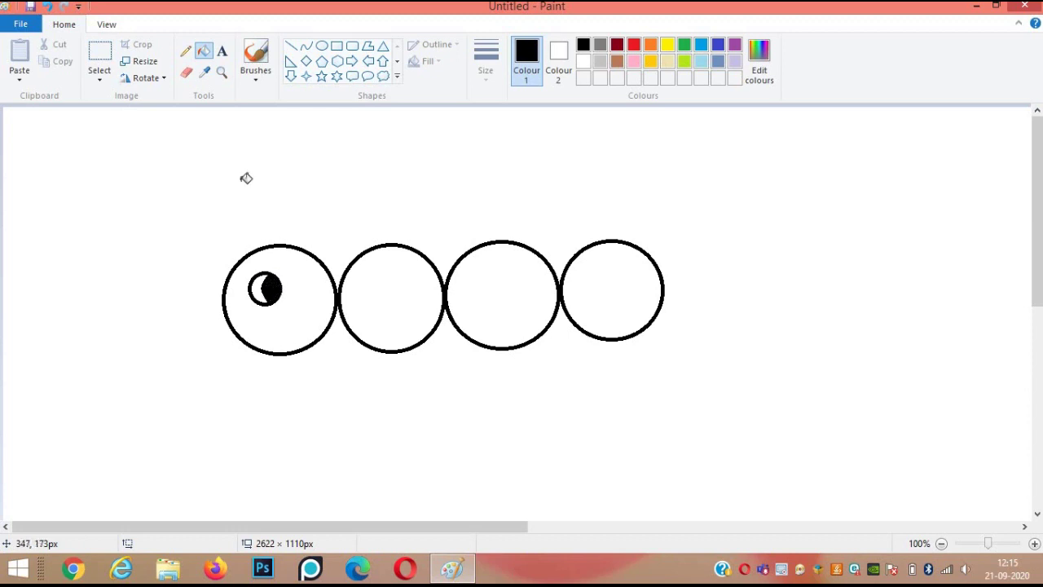
Shift the eye slightly left in the head circle and place a copy of it beside it as the second eye
{"action": "left_click", "coordinate": [100, 58]}
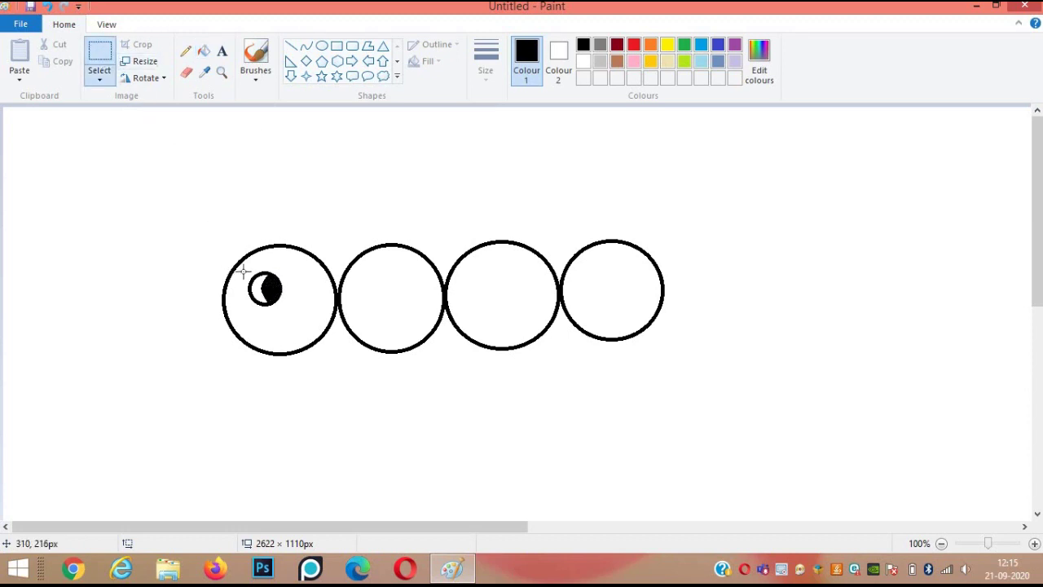
{"action": "mouse_move", "coordinate": [242, 267]}
{"action": "left_mouse_down"}
{"action": "mouse_move", "coordinate": [282, 302]}
{"action": "mouse_move", "coordinate": [262, 292]}
{"action": "left_mouse_up"}
{"action": "left_click", "coordinate": [67, 65]}
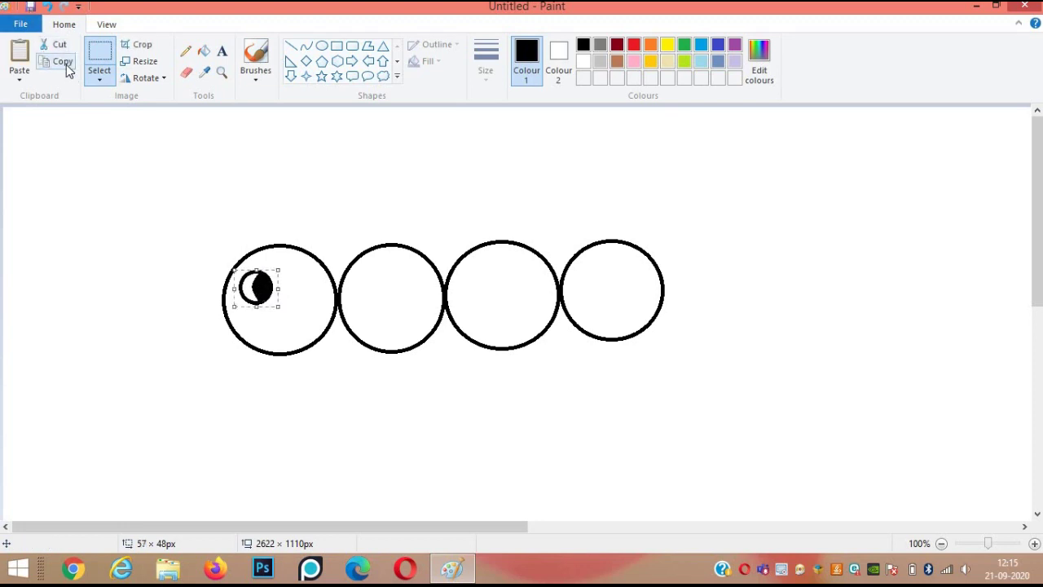
{"action": "left_click", "coordinate": [21, 80]}
{"action": "left_click", "coordinate": [21, 97]}
{"action": "left_click_drag", "start_coordinate": [45, 134], "coordinate": [316, 291]}
{"action": "left_click", "coordinate": [315, 170]}
Draw a small arched nose and a smiling mouth below the eyes with the Curve tool
{"action": "left_click", "coordinate": [306, 46]}
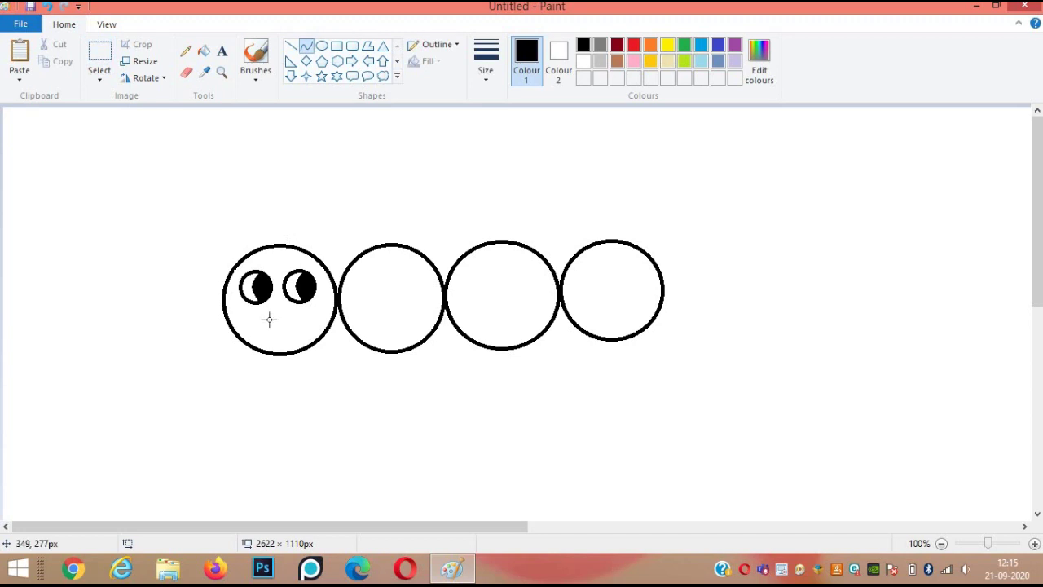
{"action": "left_click_drag", "start_coordinate": [264, 316], "coordinate": [282, 299]}
{"action": "mouse_move", "coordinate": [262, 333]}
{"action": "left_mouse_down"}
{"action": "mouse_move", "coordinate": [309, 333]}
{"action": "mouse_move", "coordinate": [280, 345]}
{"action": "left_mouse_up"}
{"action": "left_click", "coordinate": [279, 359]}
Draw two bent antennae rising from the top of the head with the Curve tool
{"action": "left_click_drag", "start_coordinate": [260, 248], "coordinate": [208, 216]}
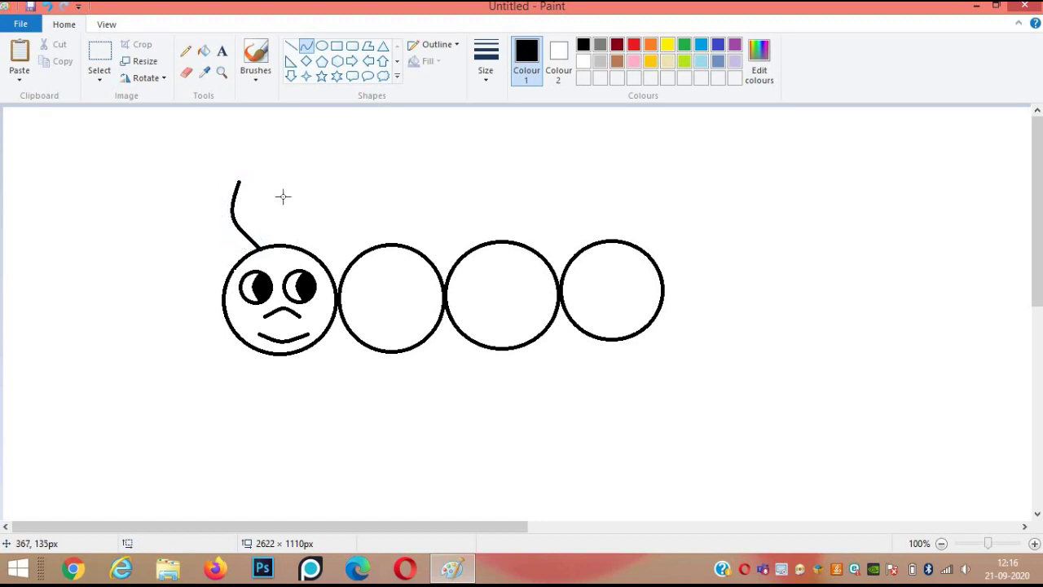
{"action": "left_click_drag", "start_coordinate": [302, 182], "coordinate": [305, 221]}
{"action": "left_click", "coordinate": [310, 210]}
Add a small oval at the tip of each antenna, about 27 × 29 px for the left one
{"action": "left_click", "coordinate": [321, 45]}
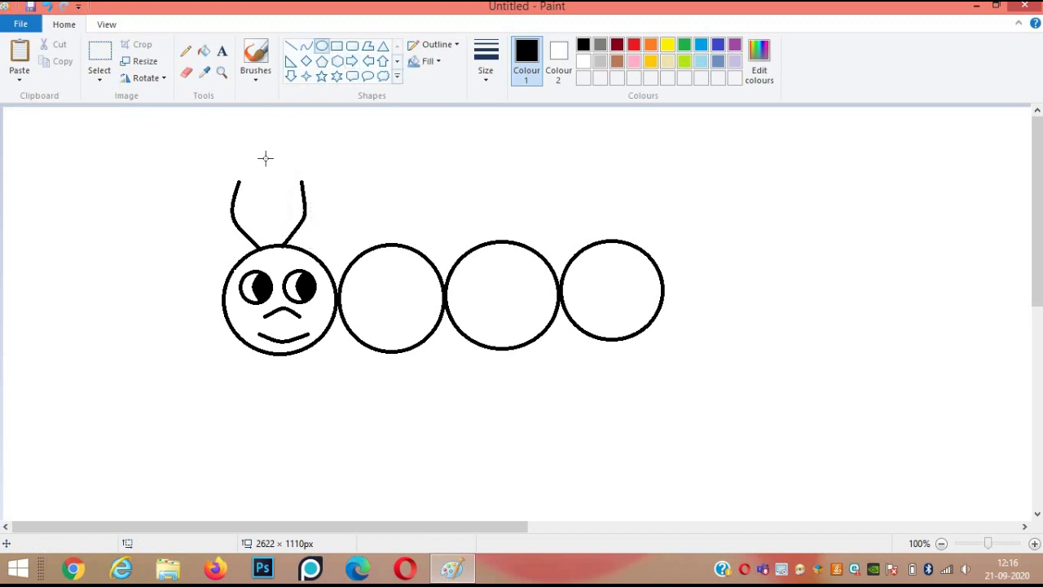
{"action": "left_click_drag", "start_coordinate": [239, 166], "coordinate": [261, 190]}
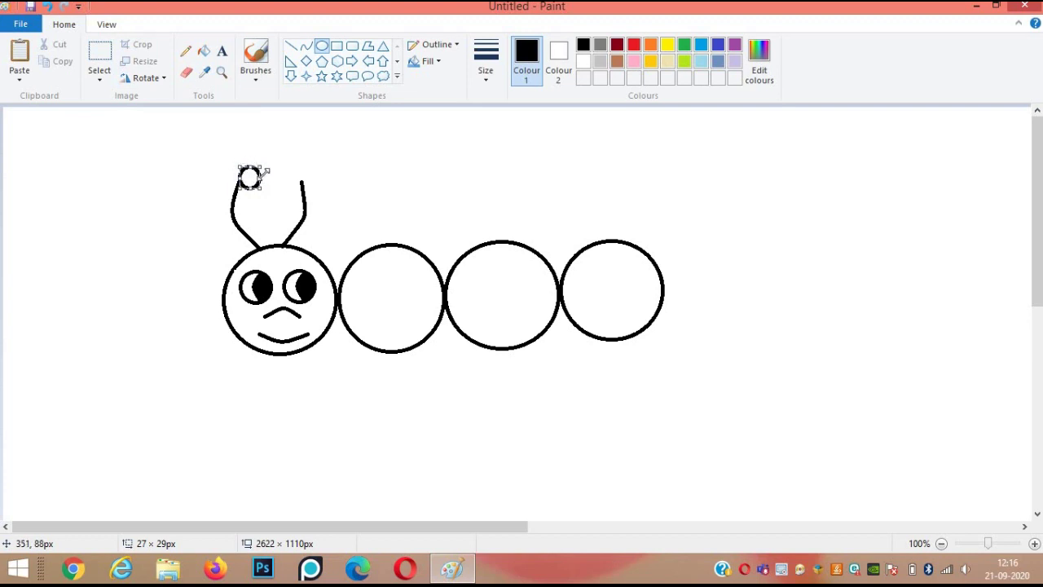
{"action": "left_click", "coordinate": [291, 152]}
{"action": "left_click_drag", "start_coordinate": [299, 164], "coordinate": [321, 190]}
{"action": "left_click", "coordinate": [345, 174]}
Draw two straight, outward-slanting legs under the head and two under the second circle
{"action": "left_click", "coordinate": [293, 46]}
{"action": "left_click_drag", "start_coordinate": [271, 353], "coordinate": [237, 422]}
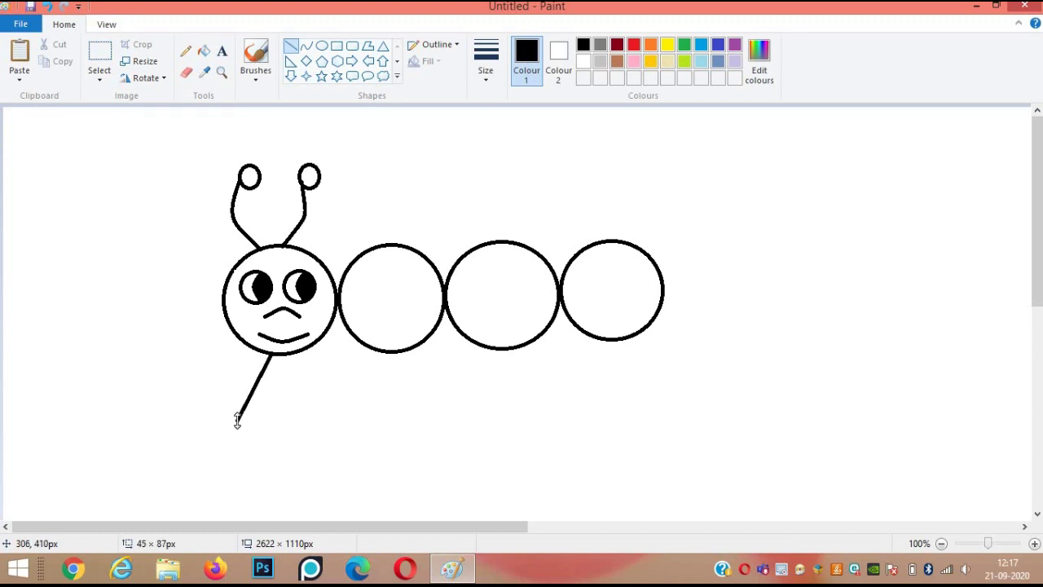
{"action": "left_click_drag", "start_coordinate": [290, 354], "coordinate": [318, 427]}
{"action": "left_click_drag", "start_coordinate": [380, 352], "coordinate": [358, 424]}
{"action": "left_click", "coordinate": [434, 369]}
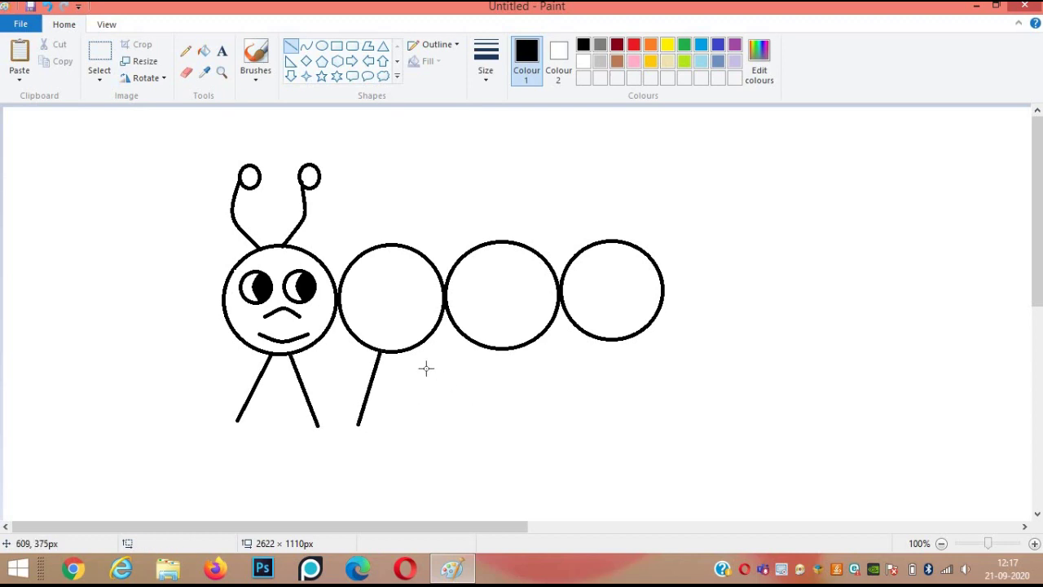
{"action": "left_click_drag", "start_coordinate": [405, 352], "coordinate": [430, 419]}
{"action": "left_click", "coordinate": [459, 405]}
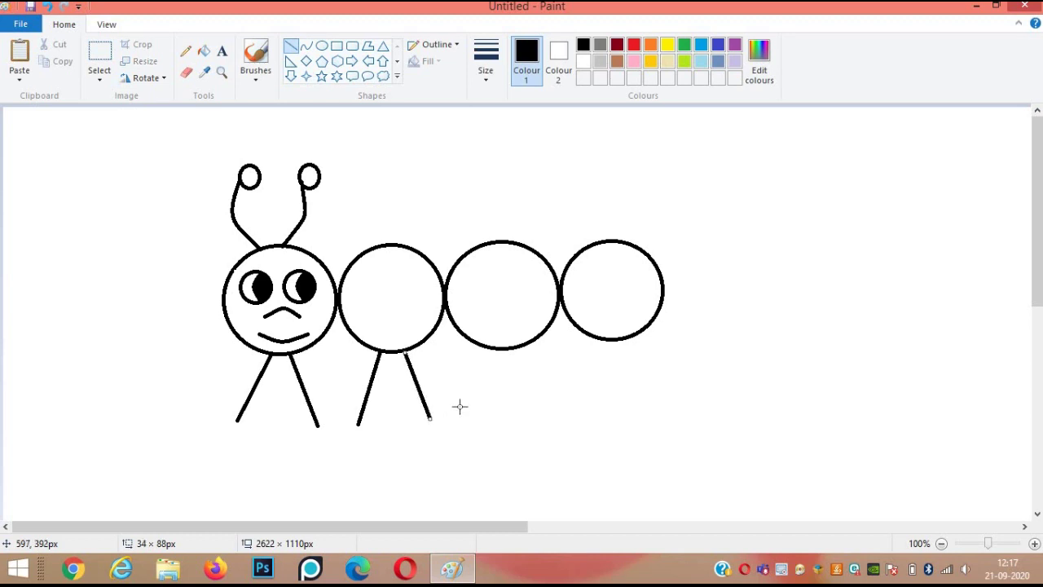
Draw two straight, outward-slanting legs under each of the third and fourth circles
{"action": "left_click_drag", "start_coordinate": [498, 349], "coordinate": [481, 418]}
{"action": "left_click", "coordinate": [525, 356]}
{"action": "left_click_drag", "start_coordinate": [517, 343], "coordinate": [535, 407]}
{"action": "left_click", "coordinate": [569, 403]}
{"action": "left_click_drag", "start_coordinate": [607, 340], "coordinate": [583, 406]}
{"action": "left_click", "coordinate": [620, 375]}
{"action": "left_click_drag", "start_coordinate": [623, 339], "coordinate": [647, 403]}
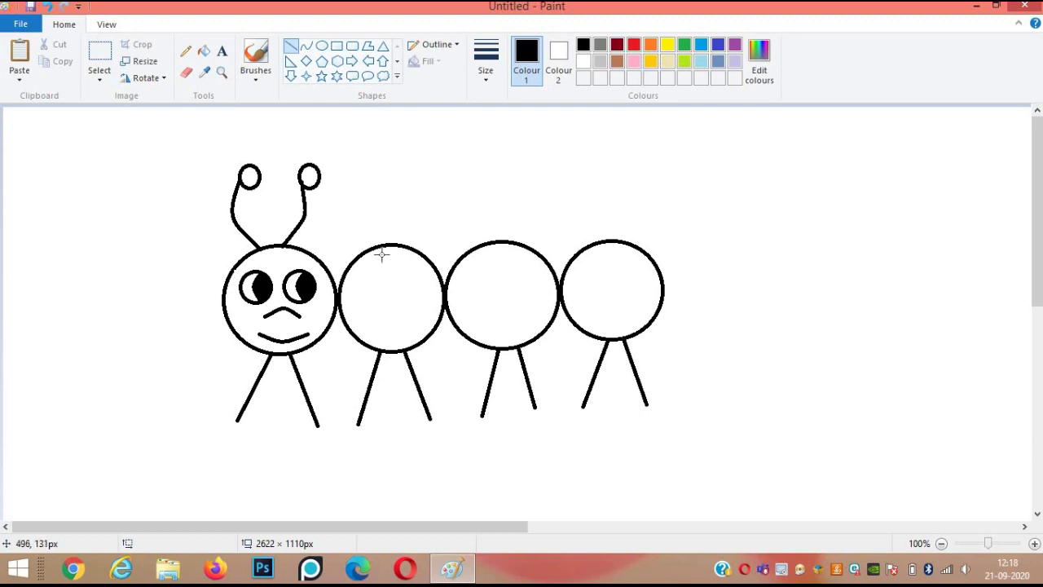
Draw a small oval foot at the end of each of the eight legs, about 25 × 18 px for the first
{"action": "left_click", "coordinate": [383, 46]}
{"action": "left_click", "coordinate": [321, 47]}
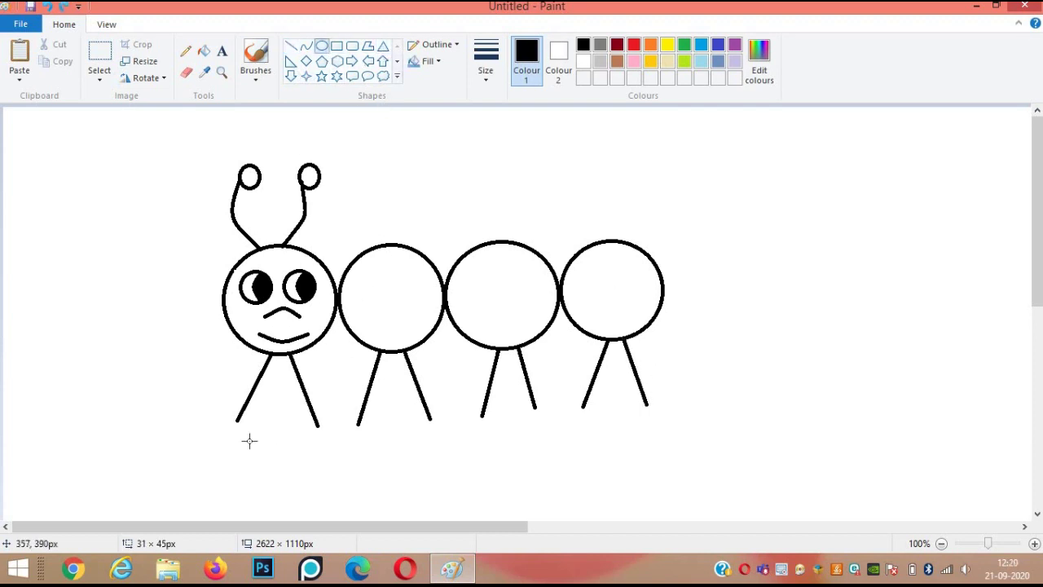
{"action": "left_click_drag", "start_coordinate": [228, 418], "coordinate": [246, 433]}
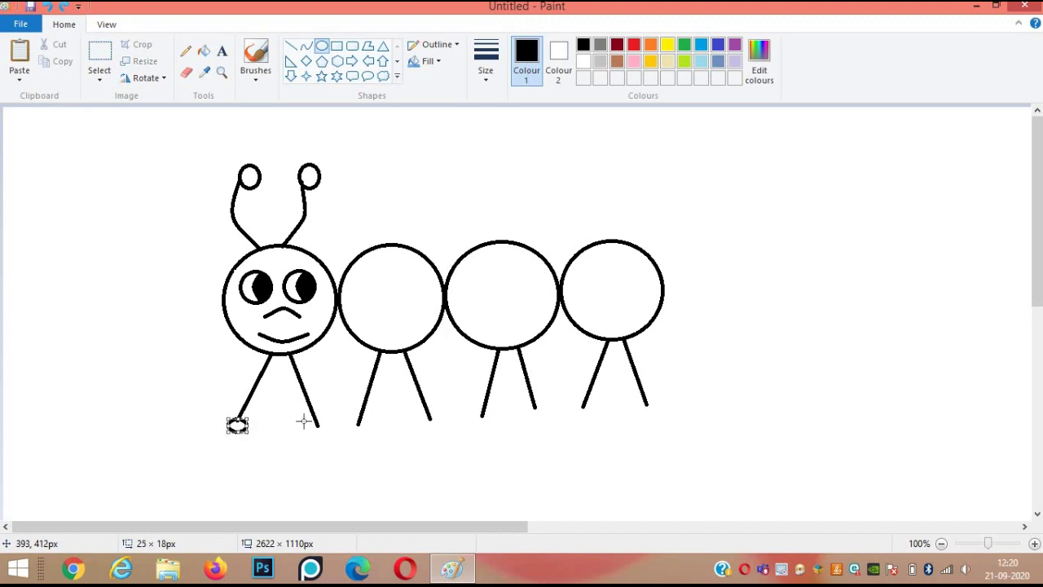
{"action": "mouse_move", "coordinate": [309, 424]}
{"action": "left_mouse_down"}
{"action": "mouse_move", "coordinate": [327, 439]}
{"action": "mouse_move", "coordinate": [447, 434]}
{"action": "mouse_move", "coordinate": [450, 409]}
{"action": "mouse_move", "coordinate": [442, 415]}
{"action": "mouse_move", "coordinate": [495, 433]}
{"action": "mouse_move", "coordinate": [535, 413]}
{"action": "mouse_move", "coordinate": [551, 425]}
{"action": "mouse_move", "coordinate": [515, 393]}
{"action": "mouse_move", "coordinate": [536, 407]}
{"action": "left_mouse_up"}
{"action": "left_click", "coordinate": [411, 422]}
{"action": "left_click", "coordinate": [522, 408]}
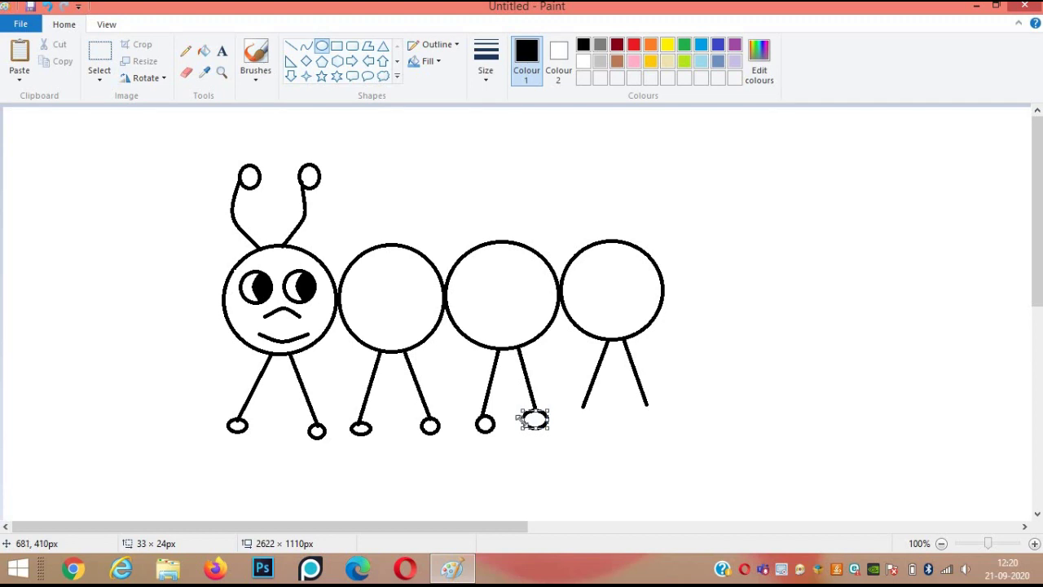
{"action": "mouse_move", "coordinate": [550, 410]}
{"action": "left_mouse_down"}
{"action": "mouse_move", "coordinate": [597, 424]}
{"action": "mouse_move", "coordinate": [645, 406]}
{"action": "mouse_move", "coordinate": [652, 420]}
{"action": "left_mouse_up"}
{"action": "left_click", "coordinate": [578, 403]}
{"action": "left_click", "coordinate": [615, 423]}
{"action": "left_click", "coordinate": [693, 411]}
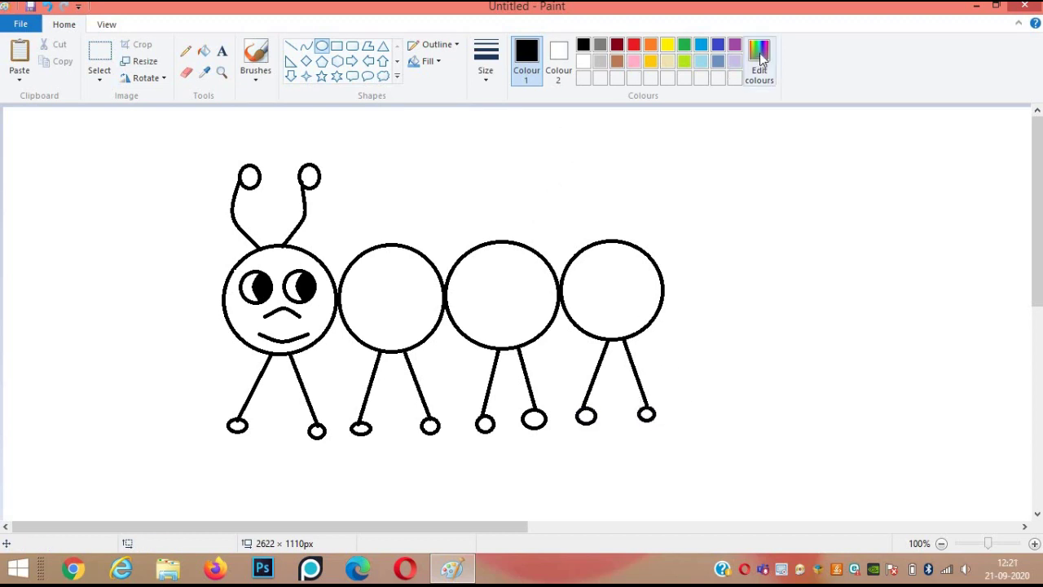
Set Colour 1 to a custom darker green with red 0, green 174 and blue 0
{"action": "left_click", "coordinate": [759, 63]}
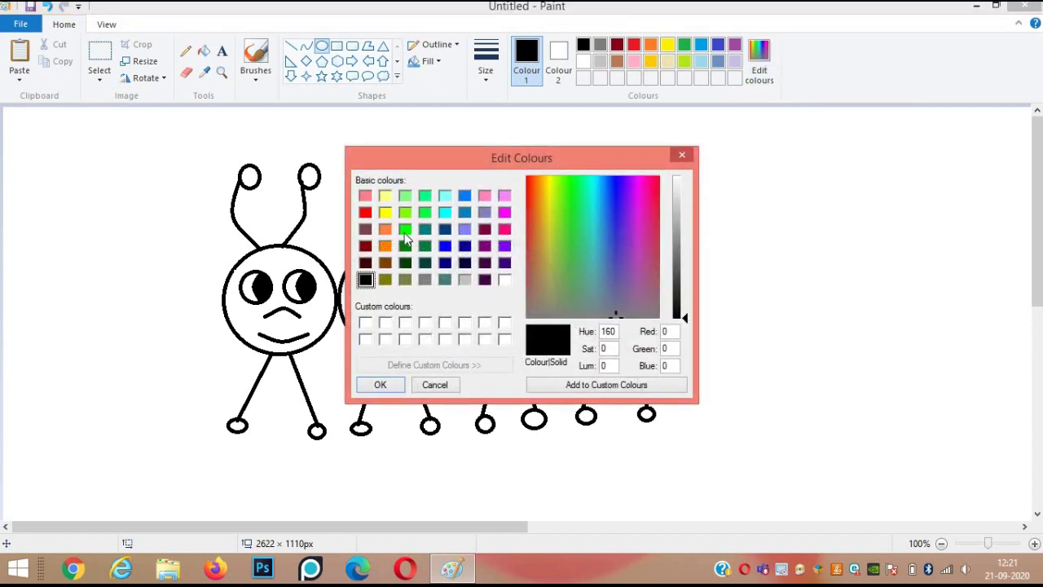
{"action": "left_click", "coordinate": [405, 231]}
{"action": "left_click", "coordinate": [678, 271]}
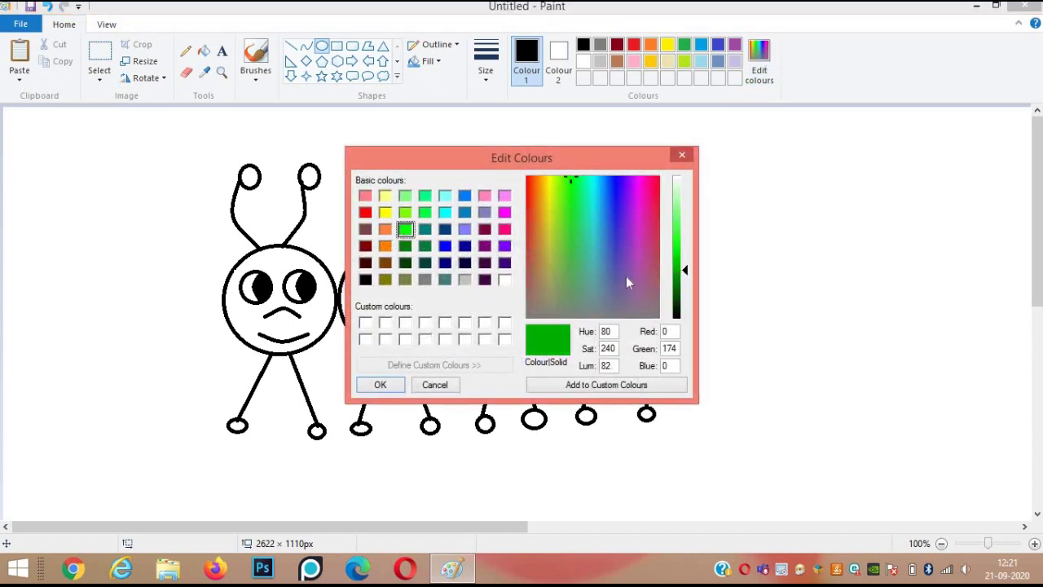
{"action": "left_click", "coordinate": [378, 388]}
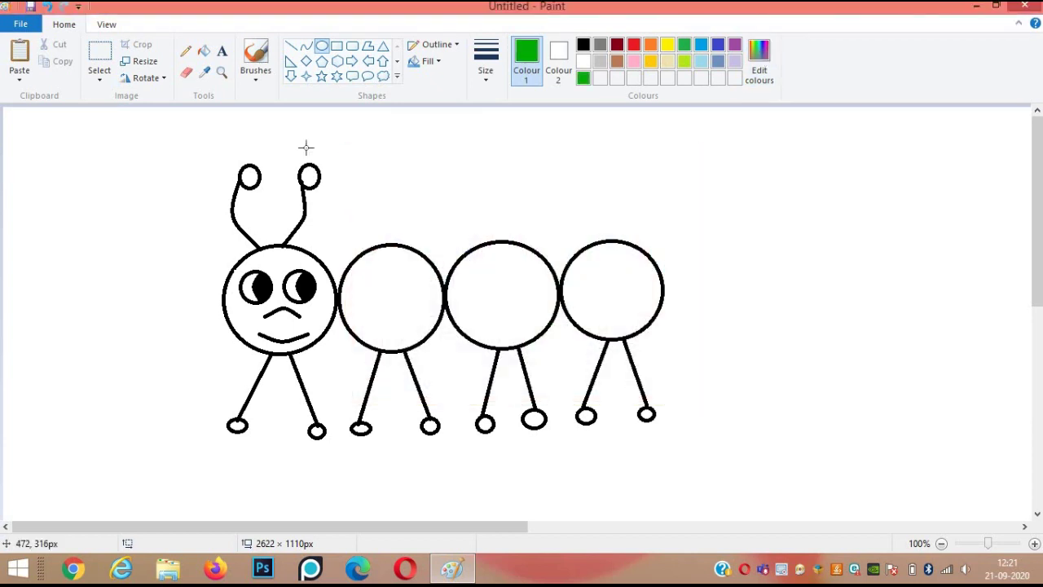
Fill the head and the three body circles with the custom green
{"action": "left_click", "coordinate": [204, 51]}
{"action": "left_click", "coordinate": [403, 299]}
{"action": "left_click", "coordinate": [491, 302]}
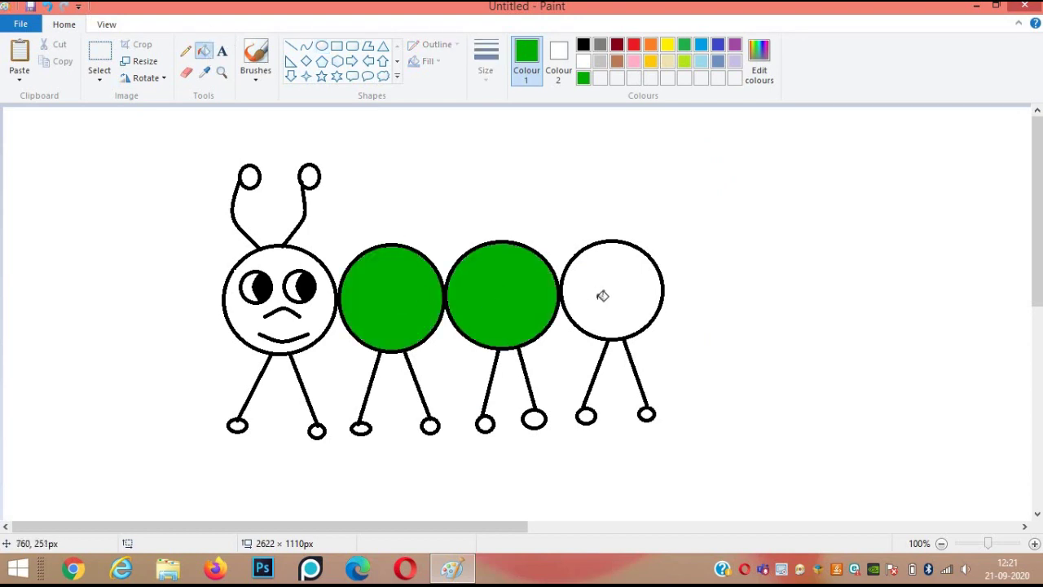
{"action": "left_click", "coordinate": [602, 296]}
{"action": "left_click", "coordinate": [326, 299]}
Fill both antenna tips with red
{"action": "left_click", "coordinate": [635, 46]}
{"action": "left_click", "coordinate": [309, 176]}
{"action": "left_click", "coordinate": [250, 176]}
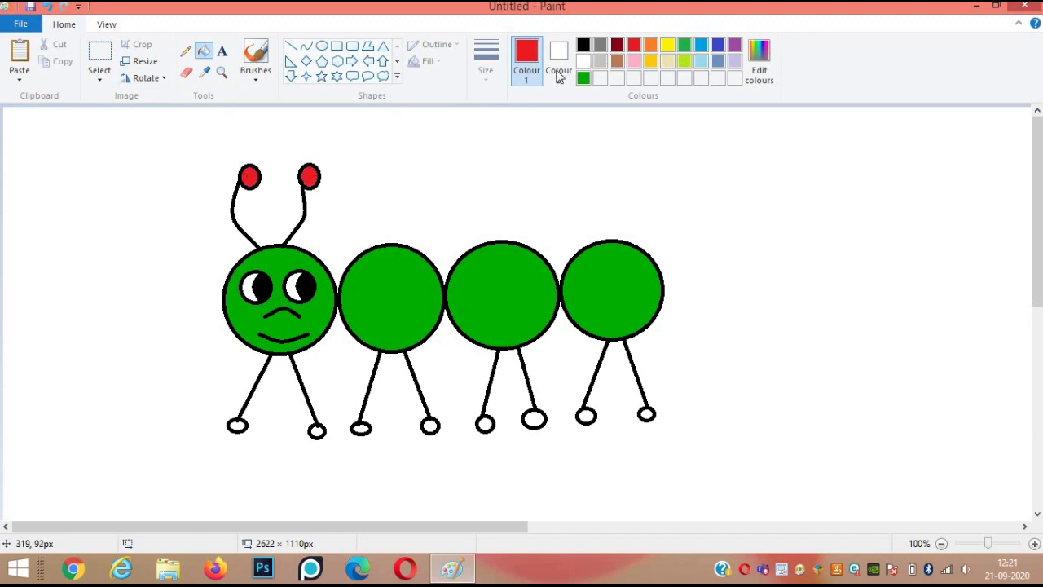
Fill all eight feet with brown
{"action": "left_click", "coordinate": [617, 62]}
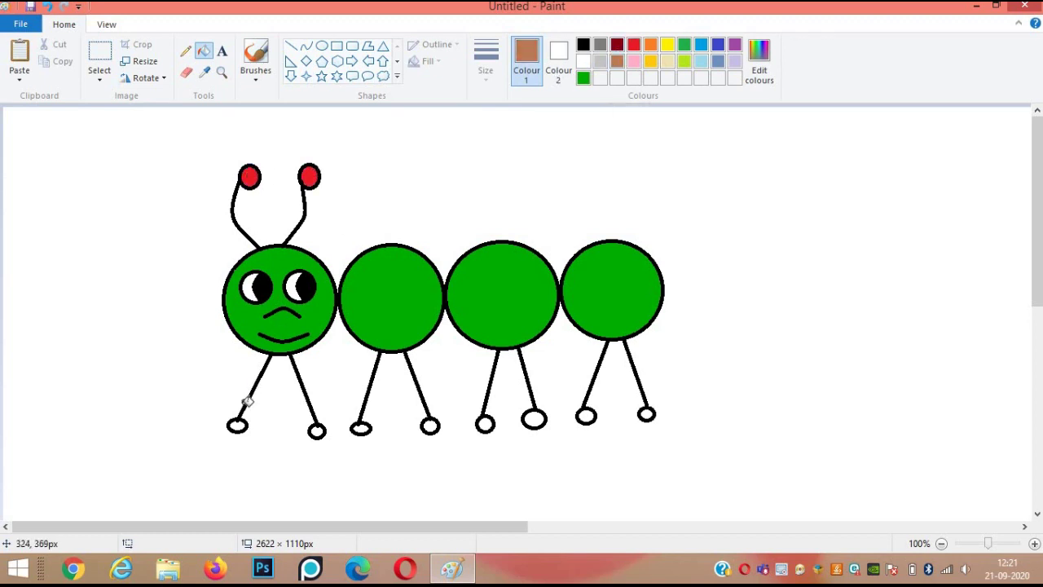
{"action": "left_click", "coordinate": [236, 424]}
{"action": "left_click", "coordinate": [317, 429]}
{"action": "left_click", "coordinate": [361, 427]}
{"action": "left_click", "coordinate": [429, 425]}
{"action": "left_click", "coordinate": [485, 420]}
{"action": "left_click", "coordinate": [534, 417]}
{"action": "left_click", "coordinate": [586, 416]}
{"action": "left_click", "coordinate": [647, 414]}
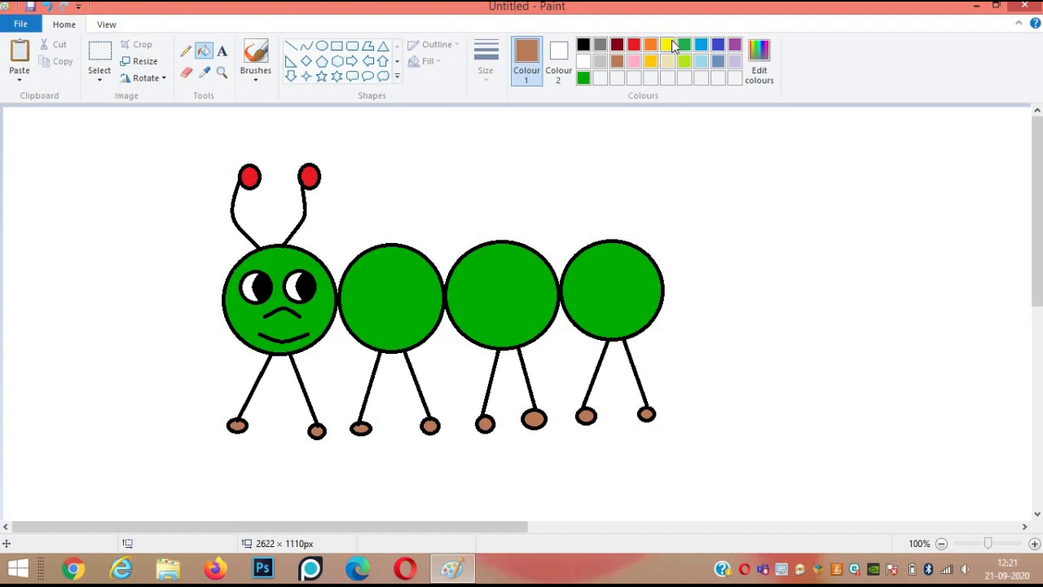
Fill the background around the caterpillar with yellow
{"action": "left_click", "coordinate": [672, 44]}
{"action": "left_click", "coordinate": [774, 167]}
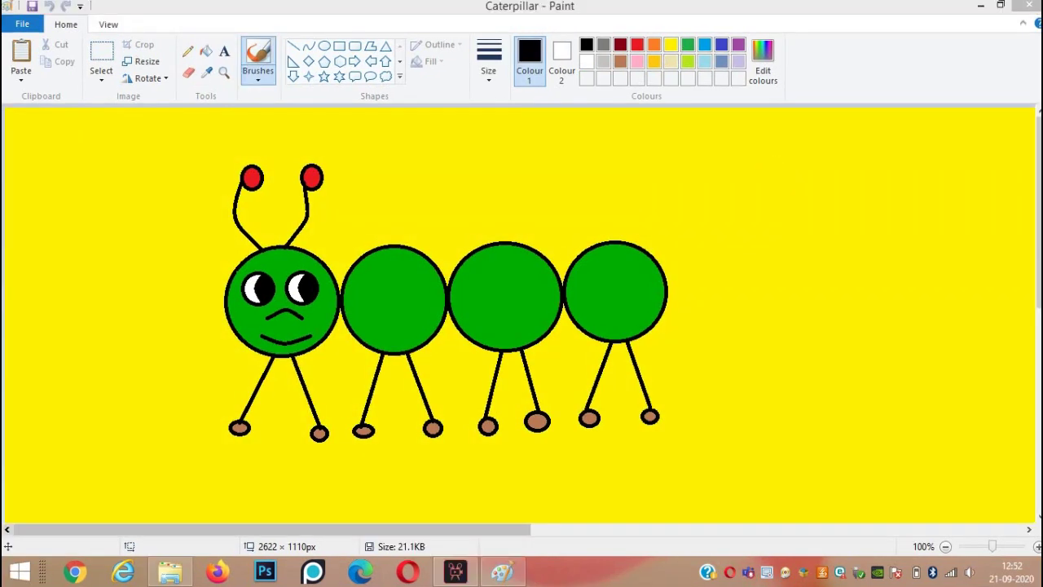